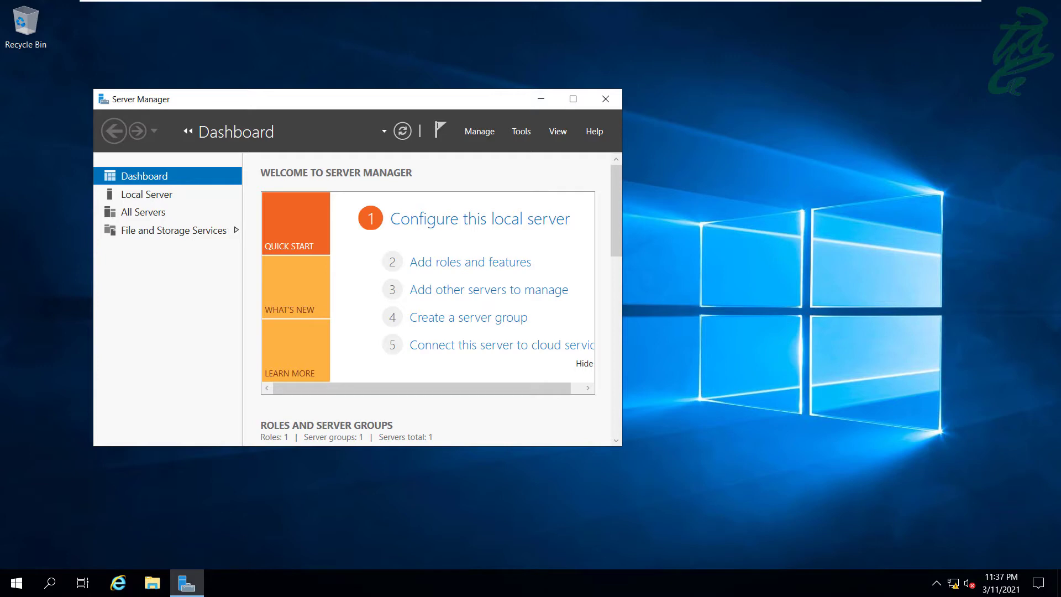
View the local server's properties, and restart the server with the reason Other (Unplanned).
click(179, 200)
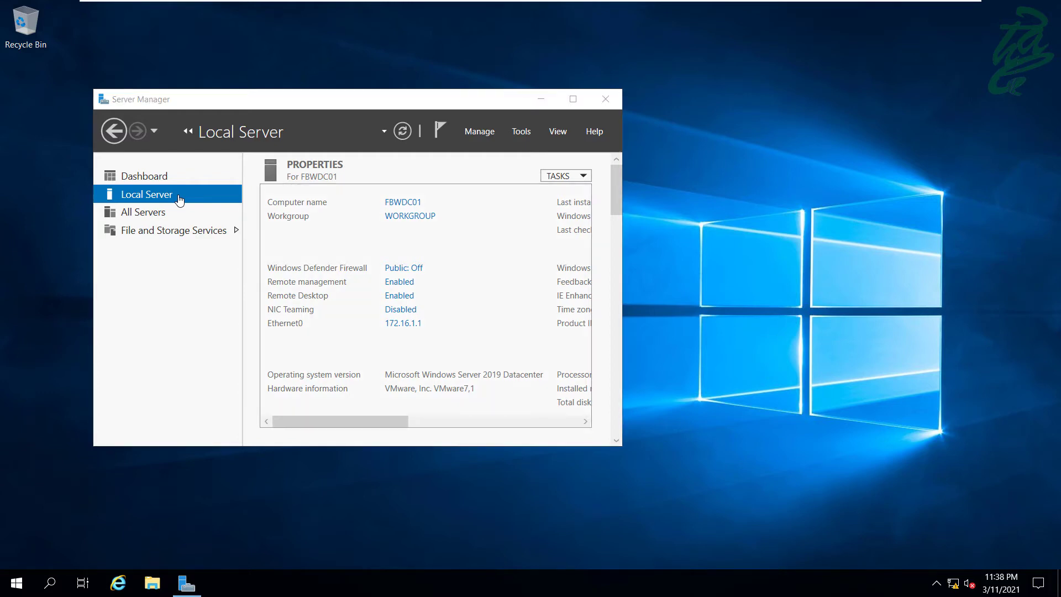
key(super)
key(Return)
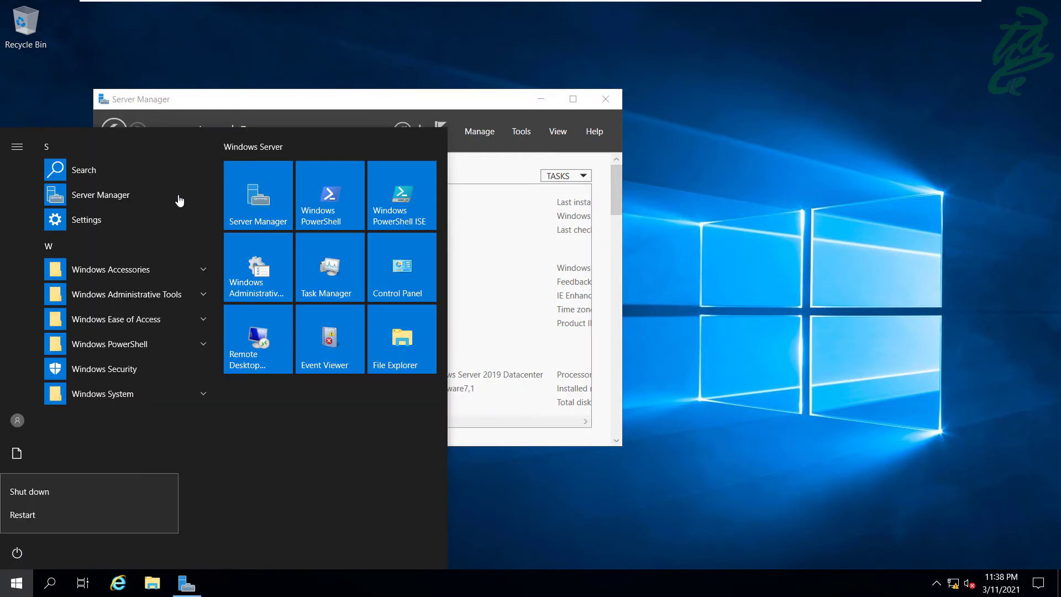
key(Up)
key(Return)
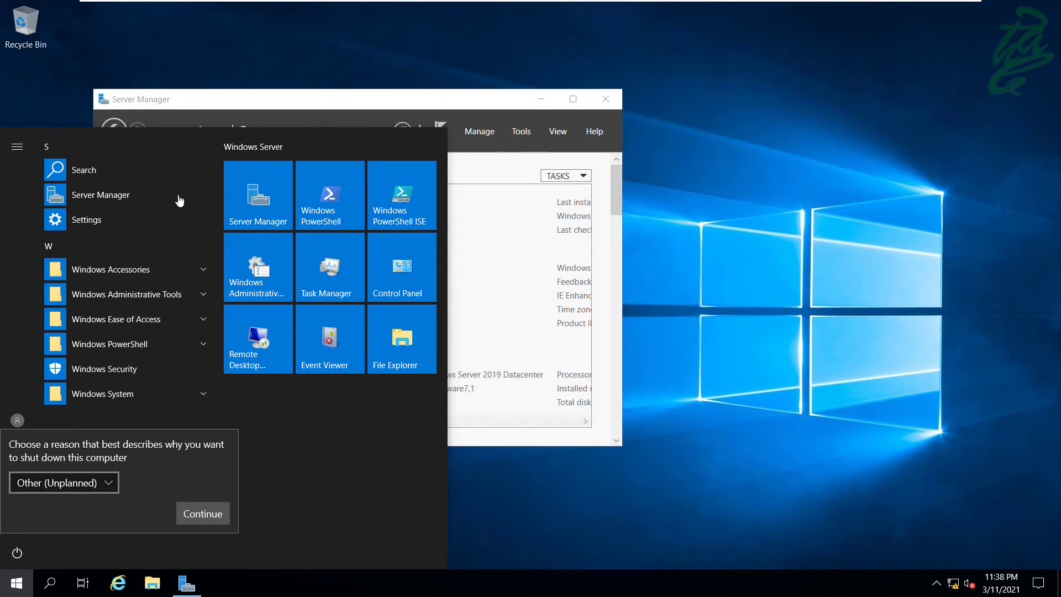
key(Tab)
key(Return)
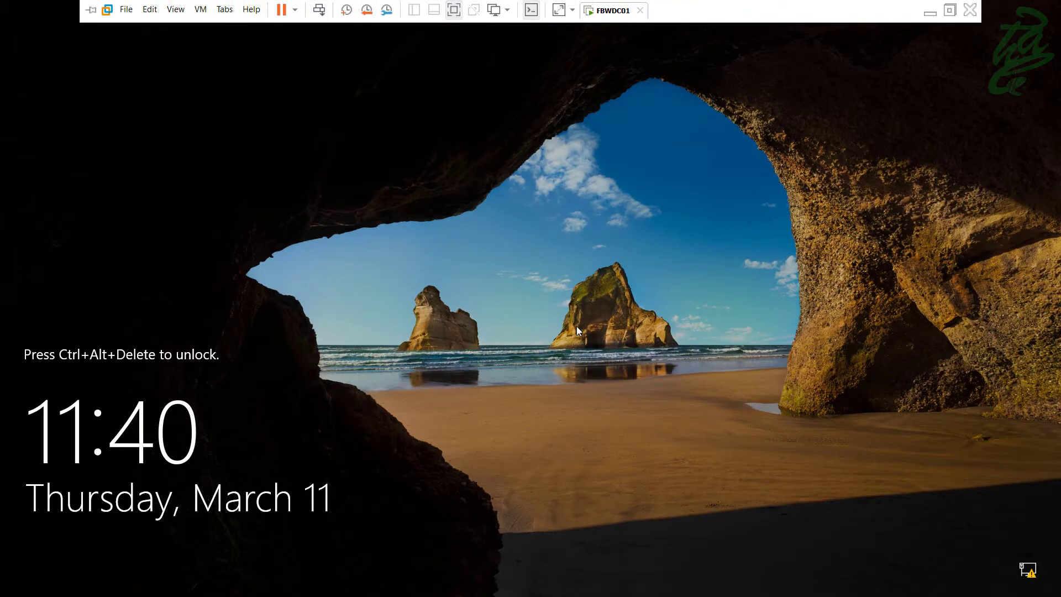
Unlock the restarted server and sign in as Administrator with the account password.
key(ctrl+alt+Insert)
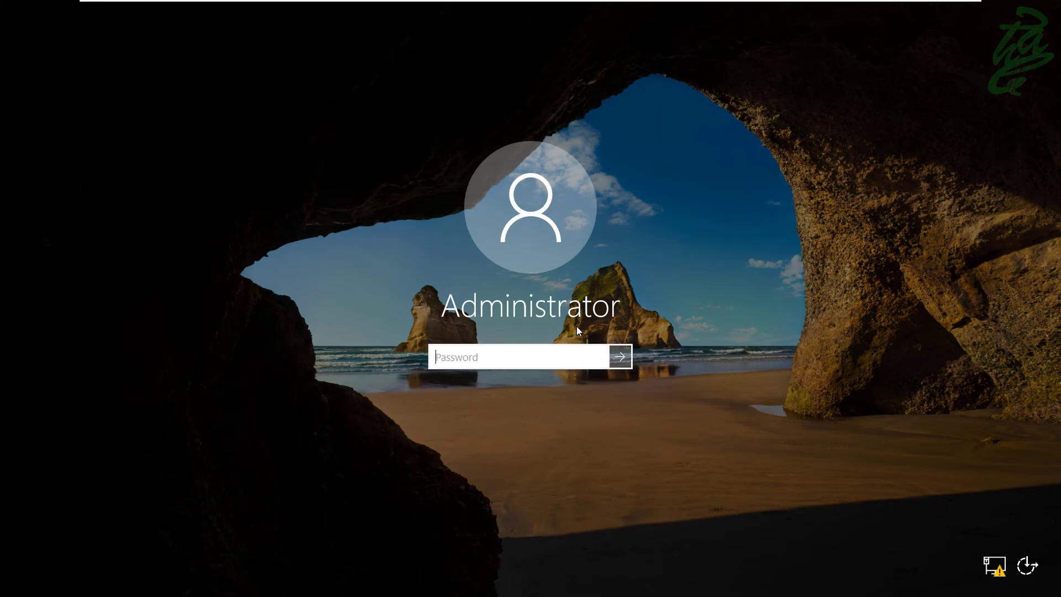
text(*****)
key(Return)
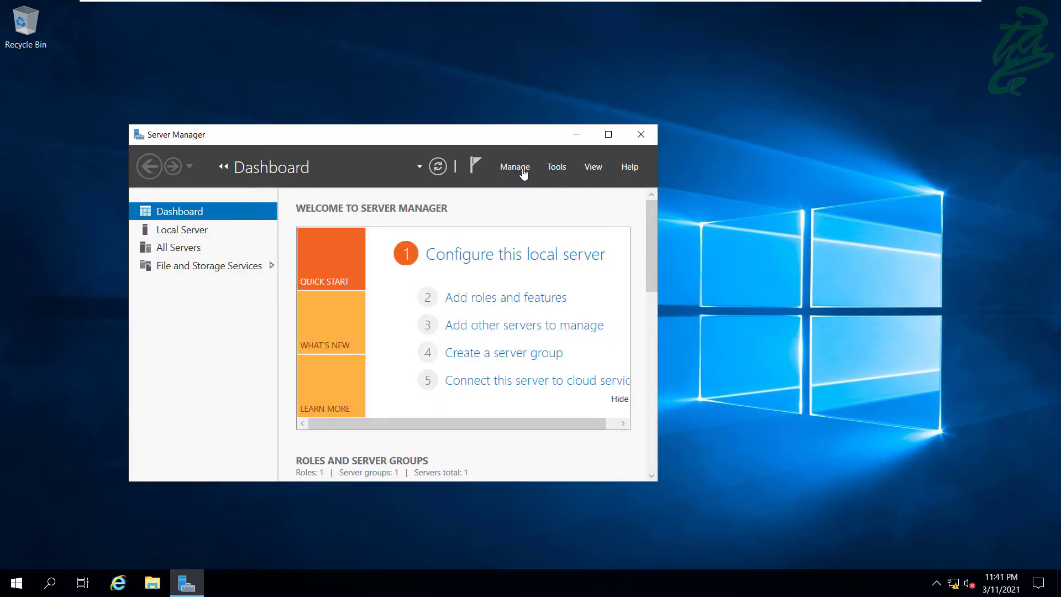
Start the Add Roles and Features Wizard for a role-based or feature-based installation on server FBWDC01.
click(523, 173)
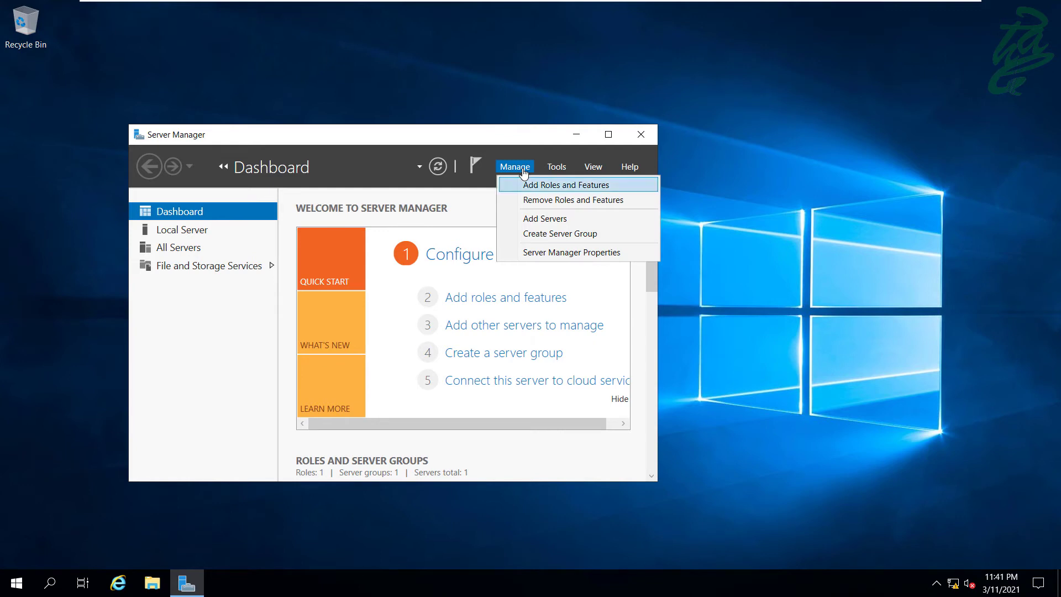
key(Return)
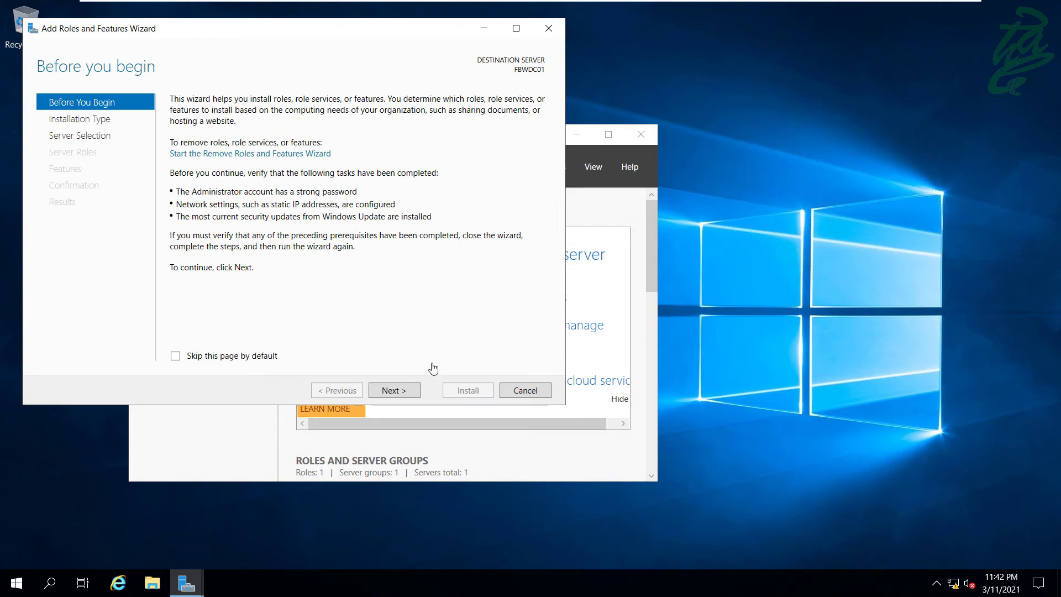
click(394, 390)
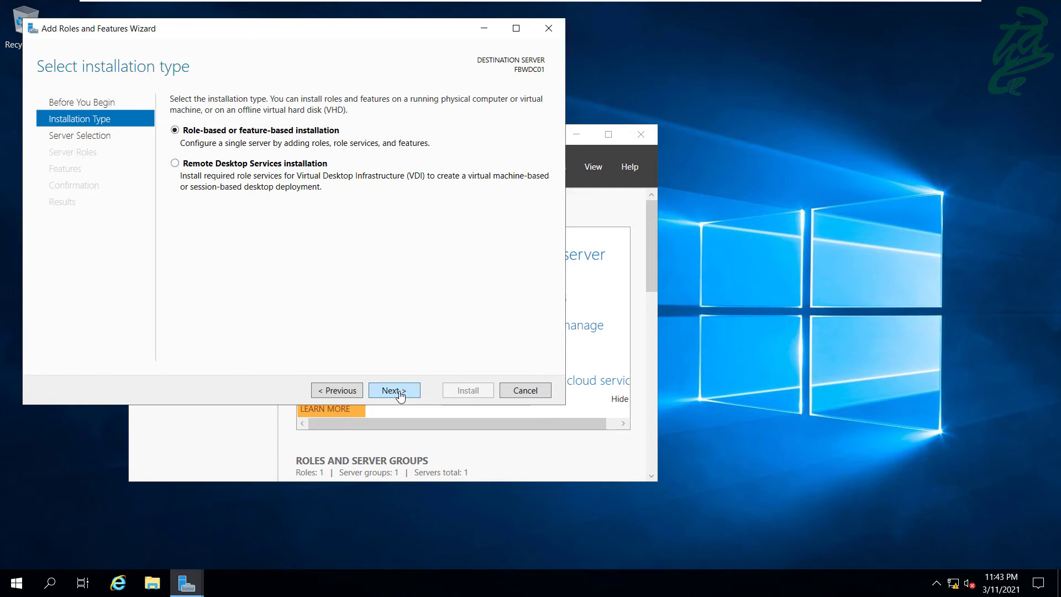
click(399, 392)
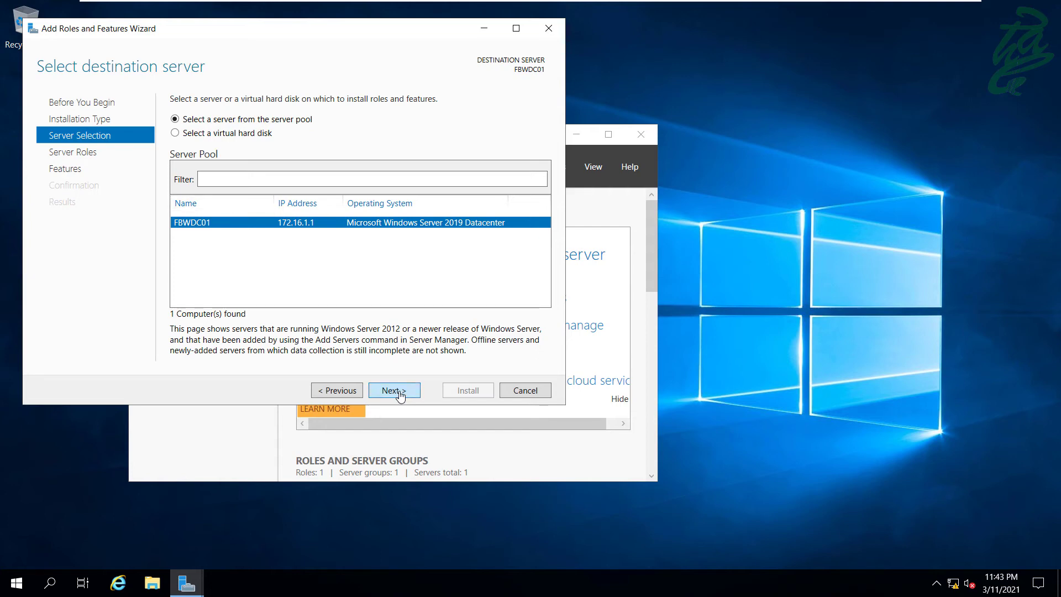
click(399, 392)
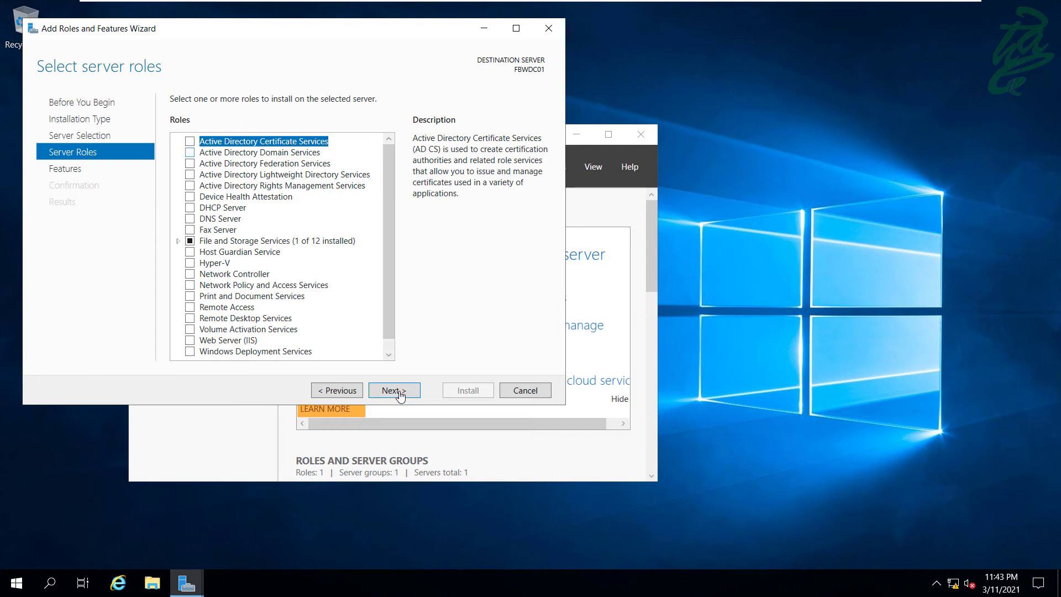
Select the Active Directory Domain Services role and add its required features, including the management tools.
key(Down)
key(space)
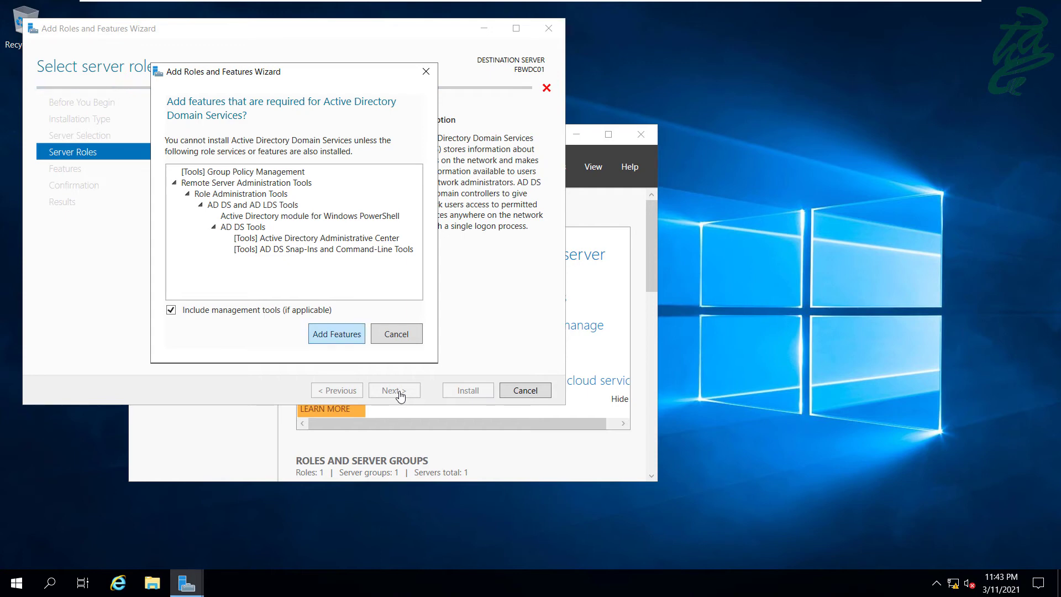
key(Return)
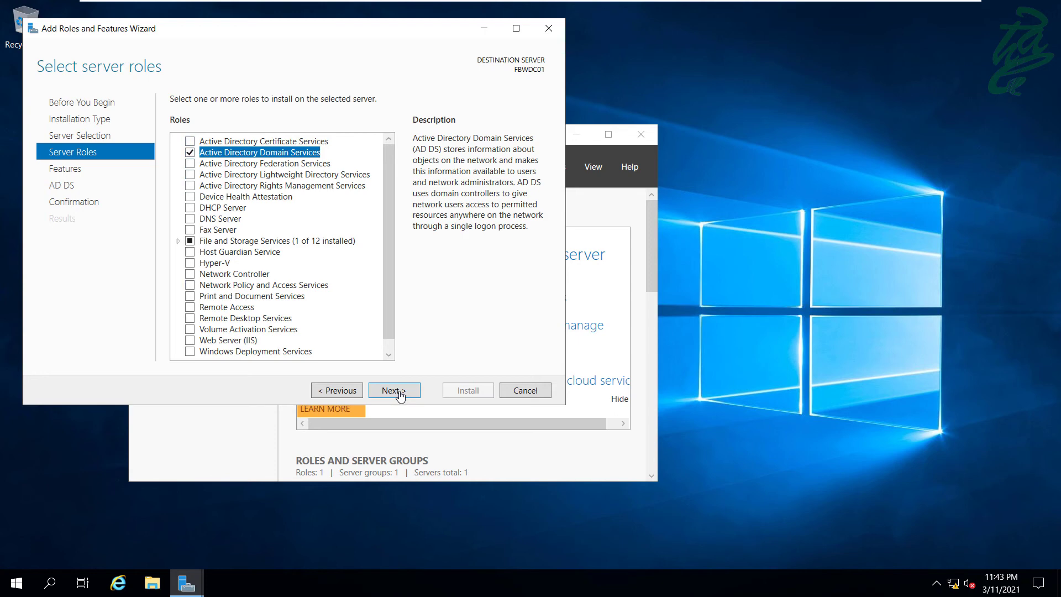
scroll(400, 395, down, 1)
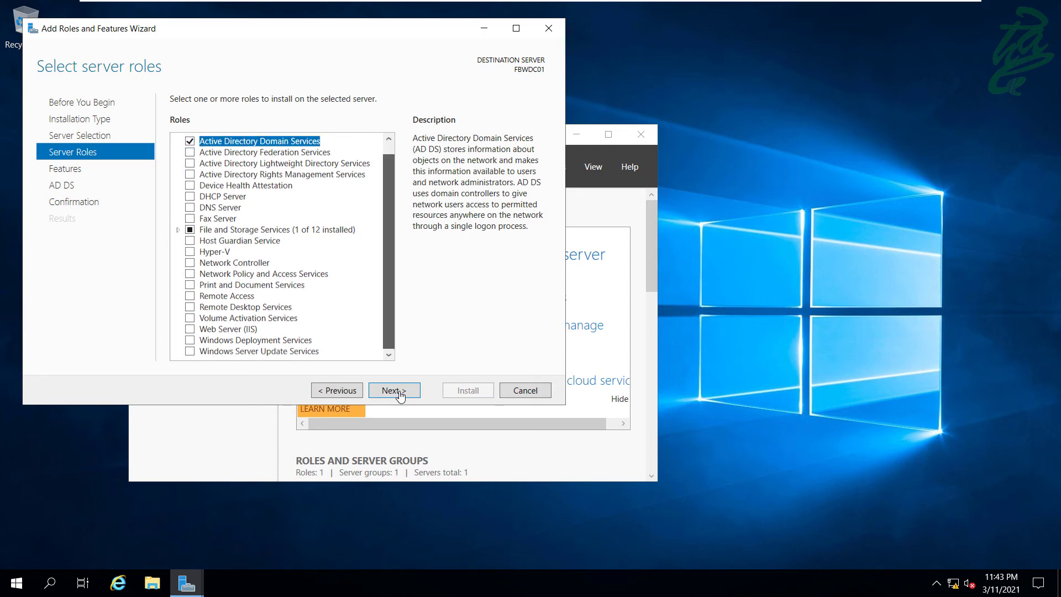
scroll(400, 395, up, 1)
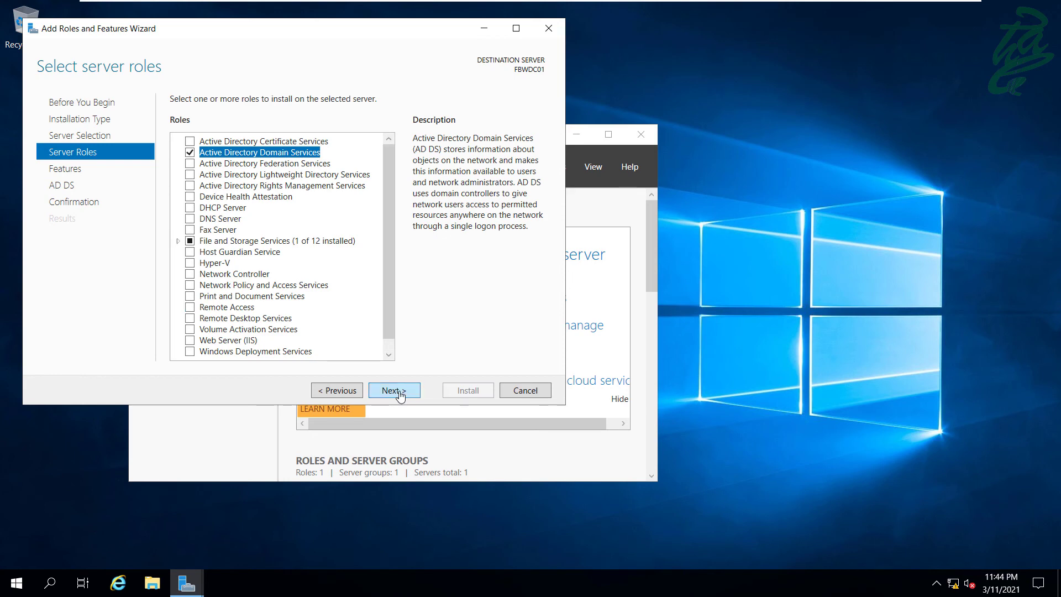
click(399, 391)
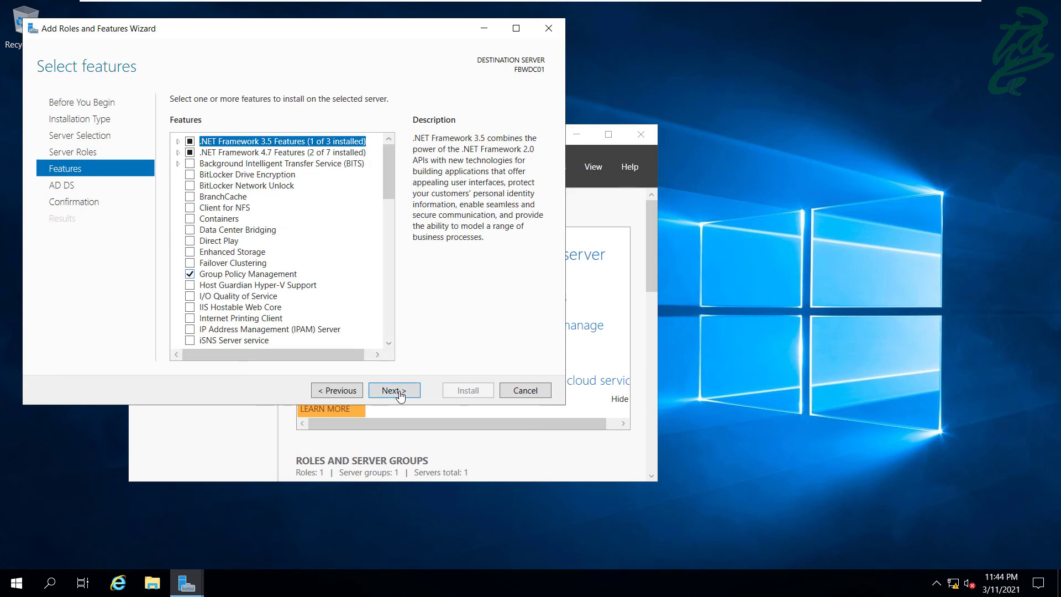
Install Active Directory Domain Services with the preselected features and no automatic restart, and close the wizard.
scroll(399, 395, down, 2)
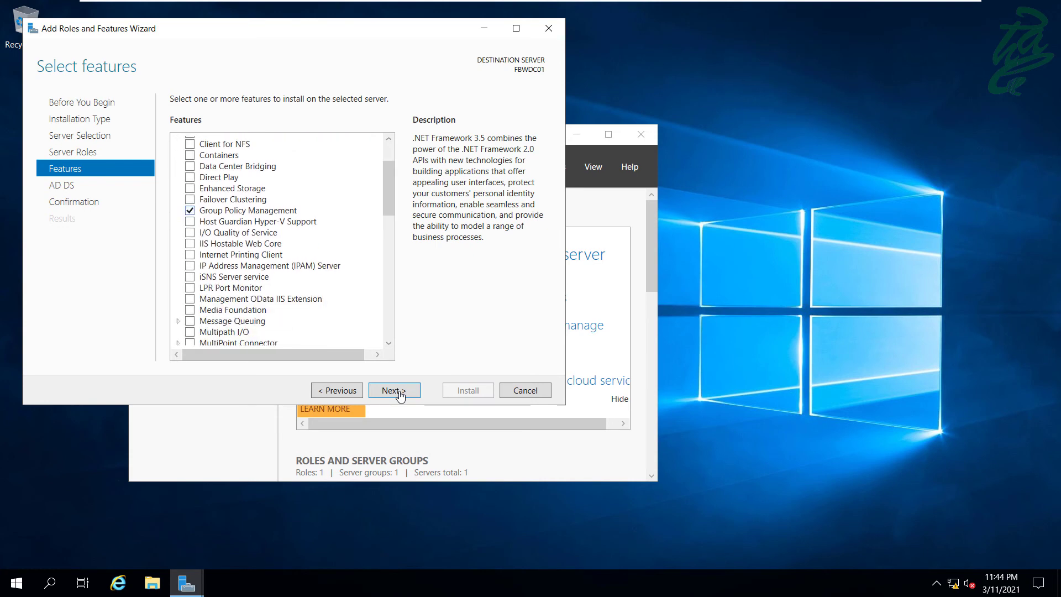
scroll(400, 395, down, 4)
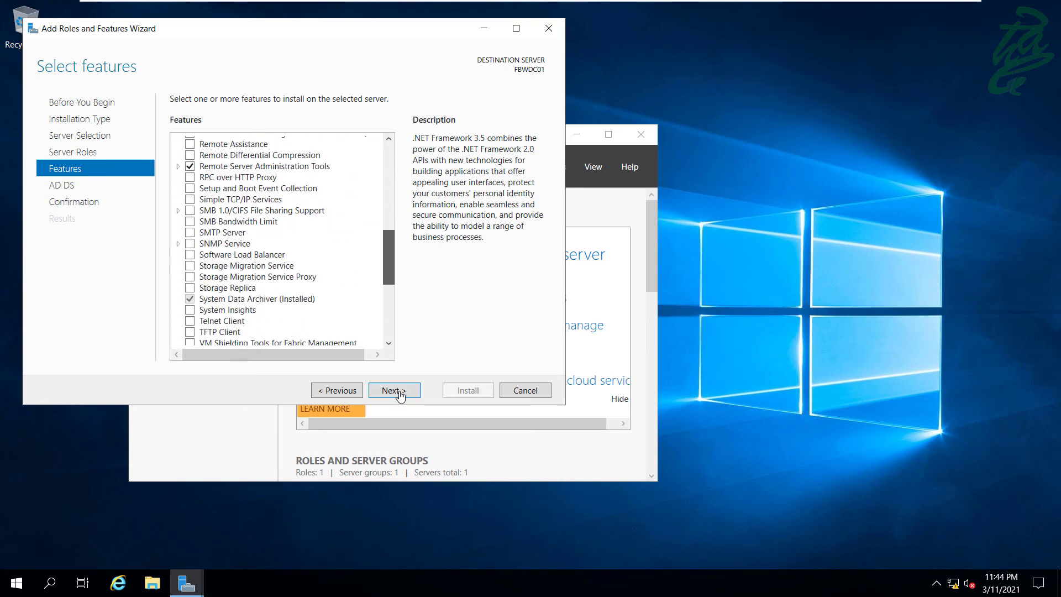
scroll(400, 394, down, 1)
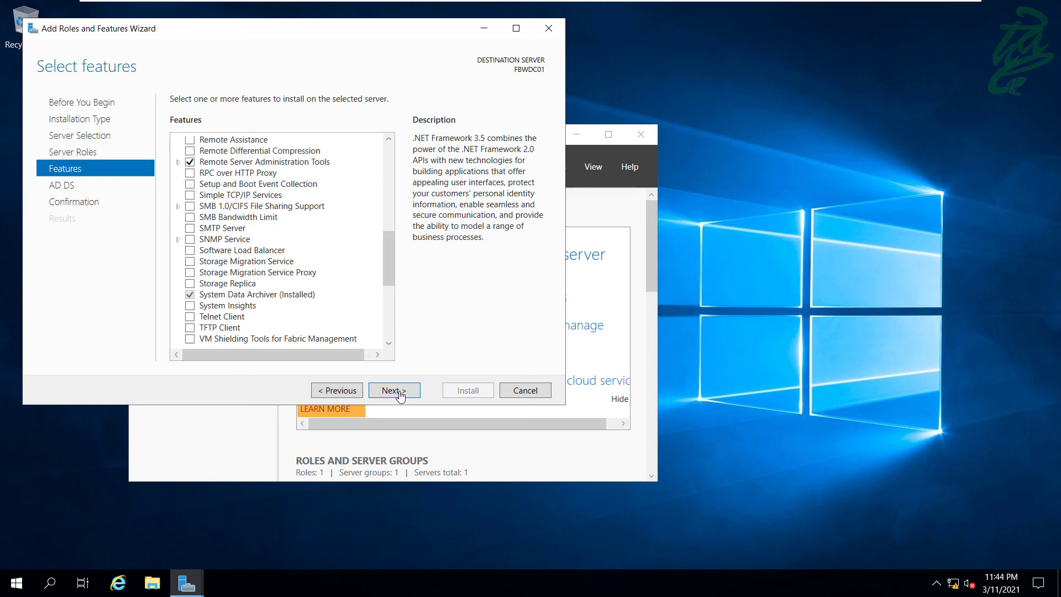
scroll(399, 395, down, 6)
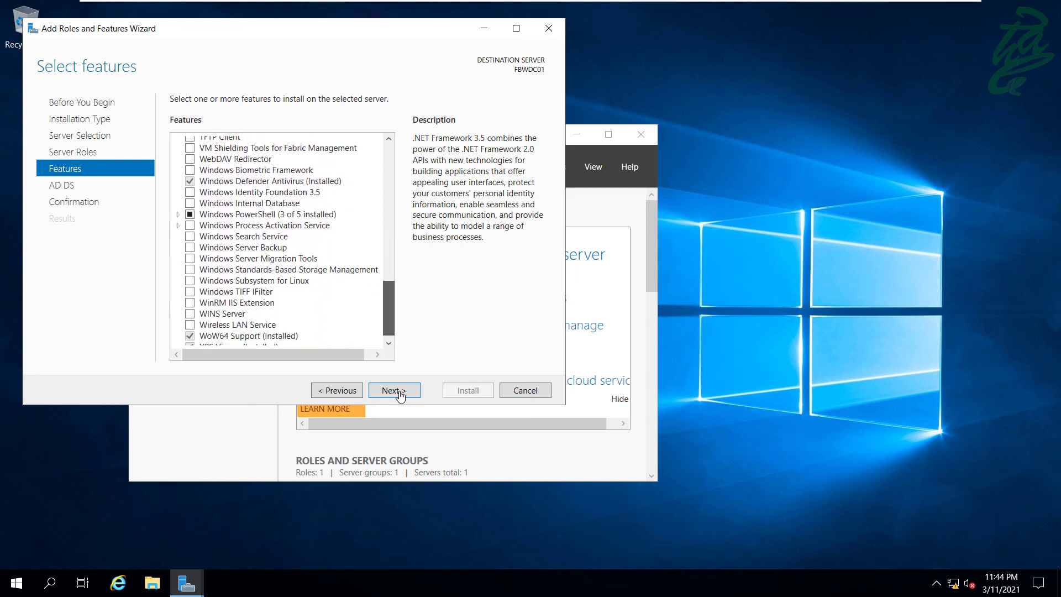
scroll(400, 395, up, 12)
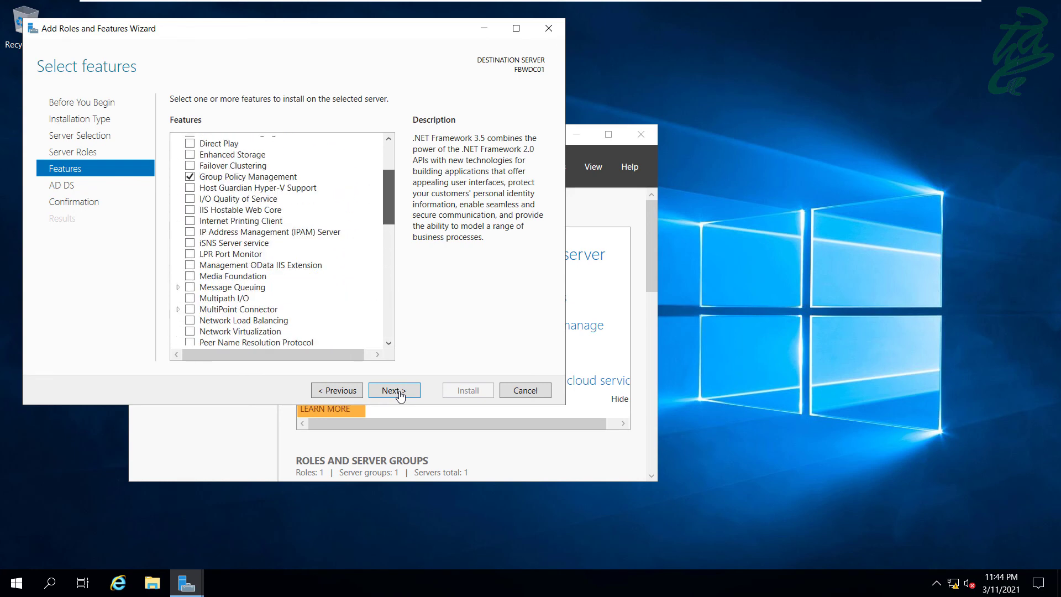
click(400, 395)
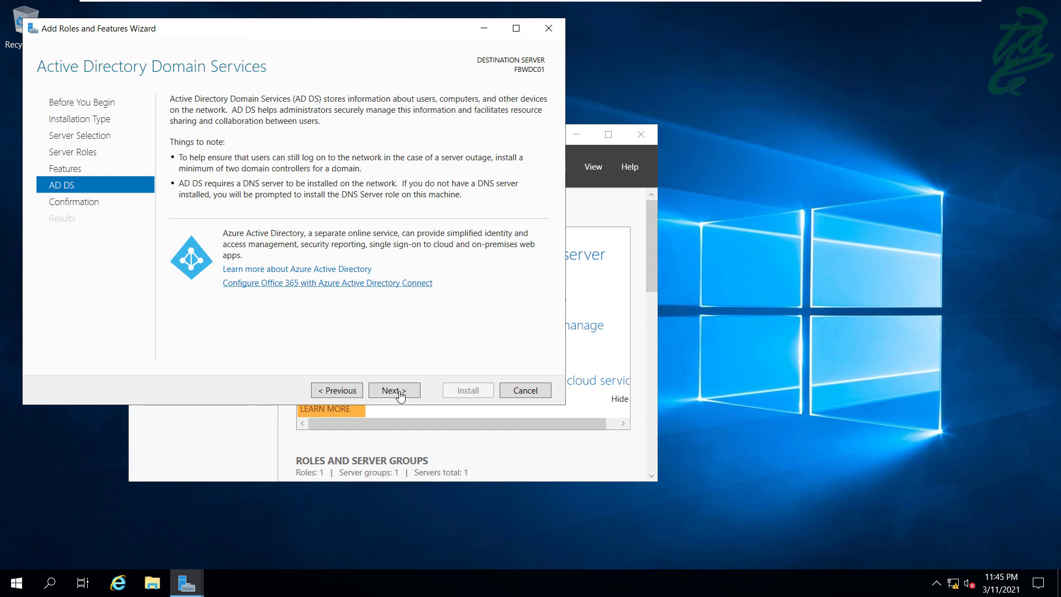
click(394, 390)
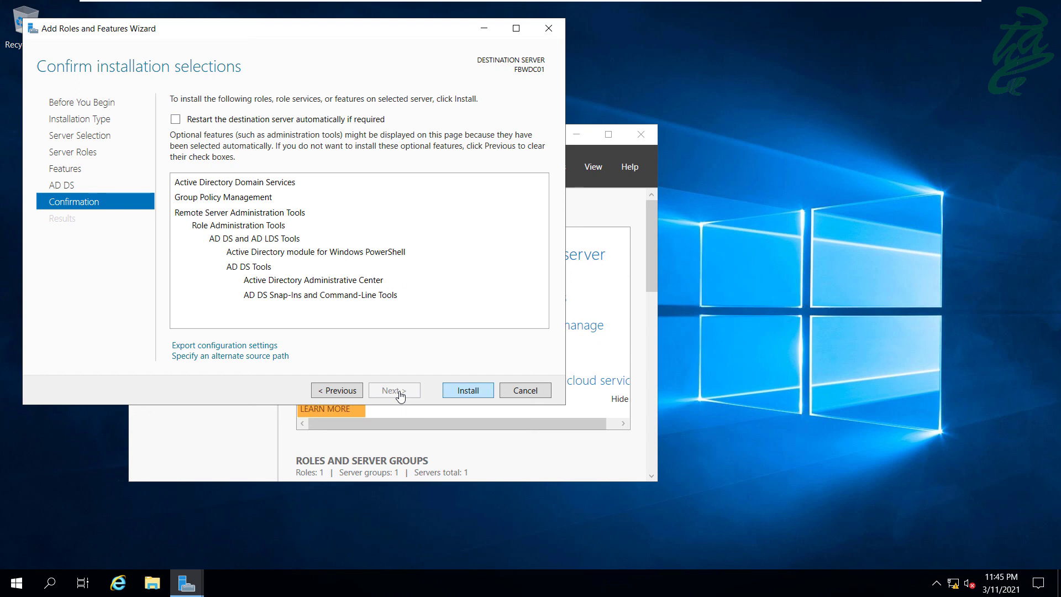
key(Return)
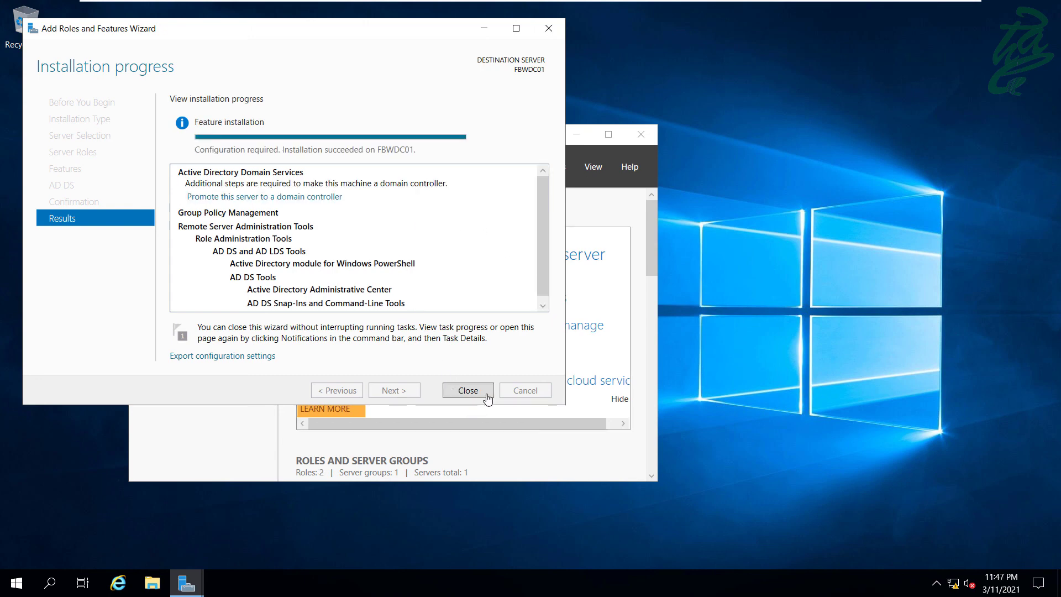
click(467, 392)
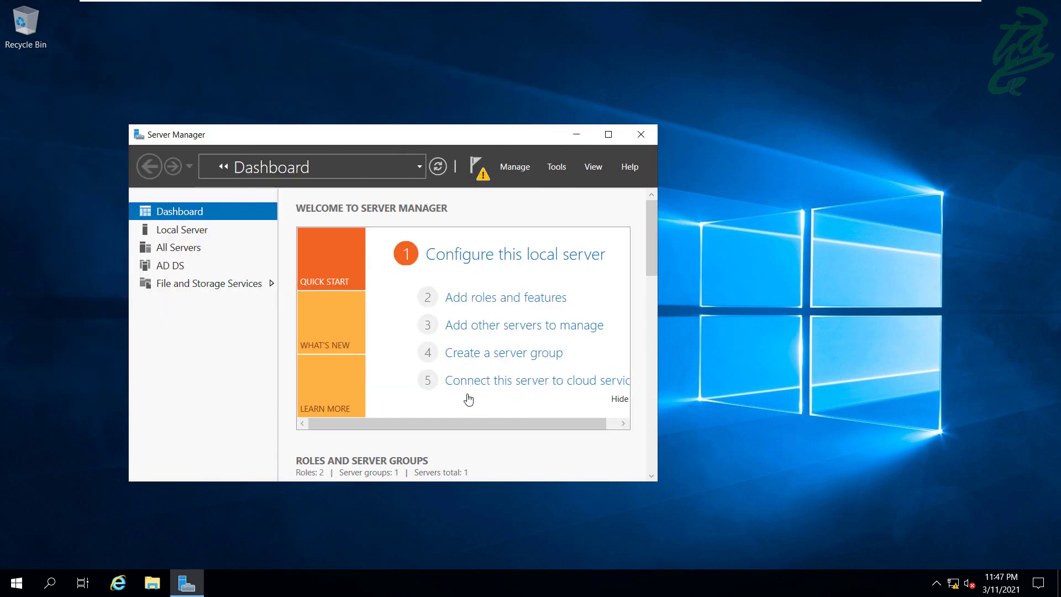